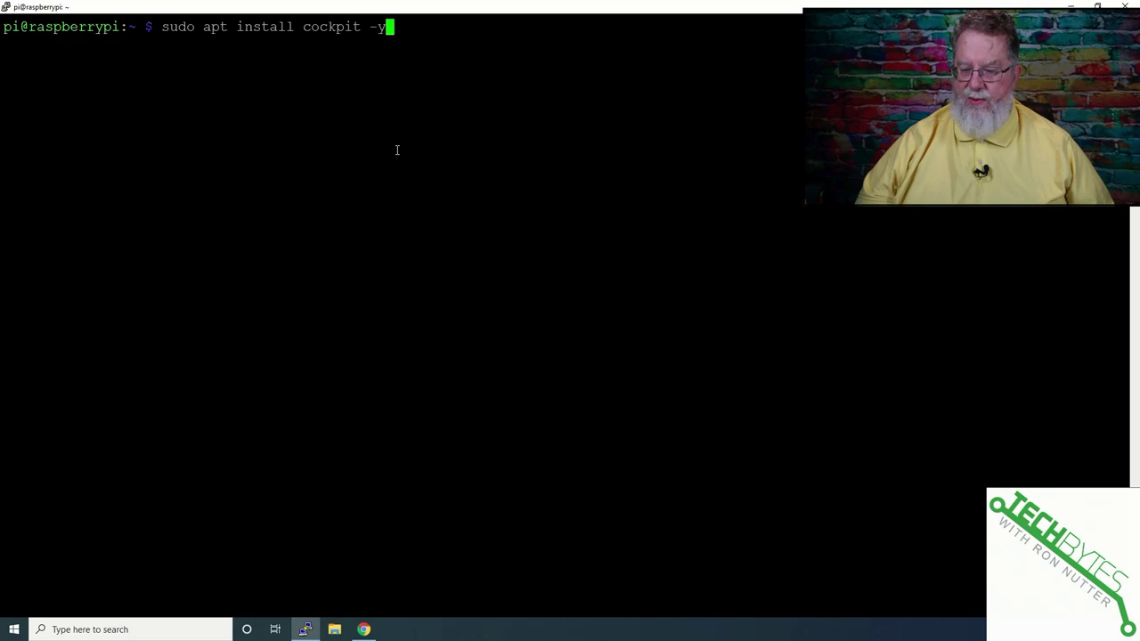
# - Install Cockpit, confirm cockpit.socket is active on port 9090, and bring up Chrome's login page
pyautogui.press('Return')
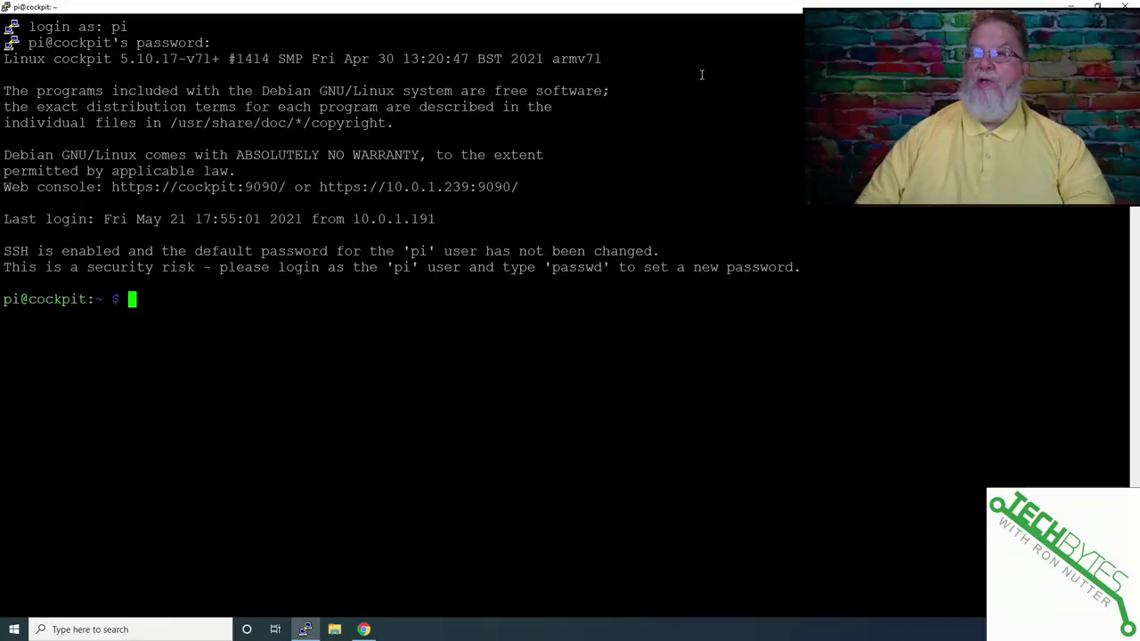
pyautogui.rightClick(710, 161)
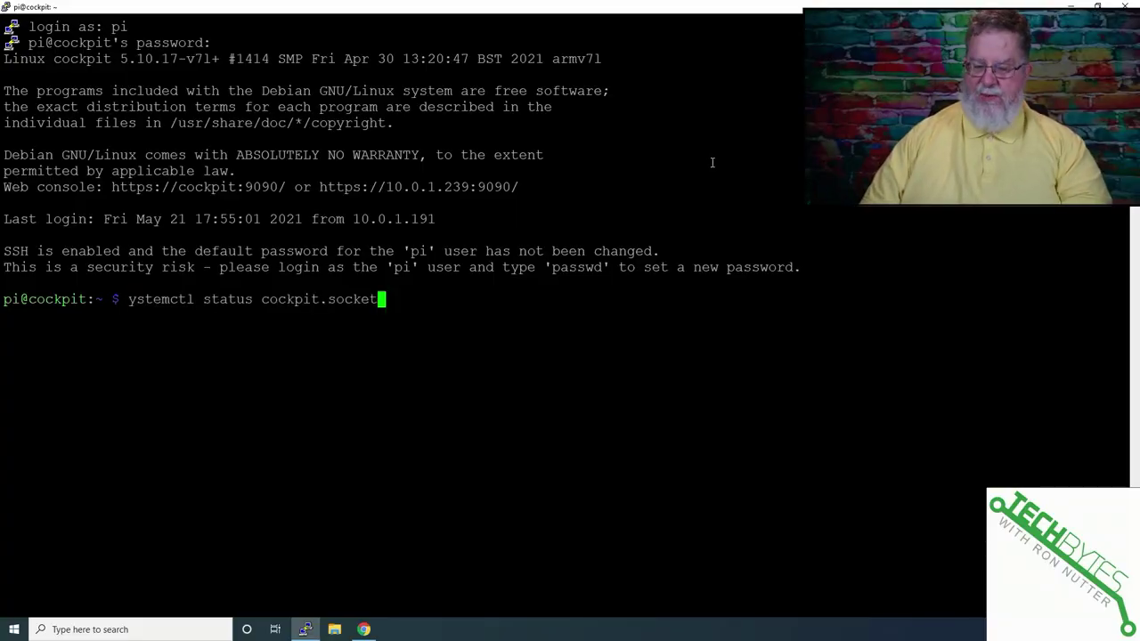
pyautogui.press('Left')
pyautogui.press('Left')
pyautogui.press('Left')
pyautogui.press('Left')
pyautogui.press('Left')
pyautogui.press('Left')
pyautogui.press('Left')
pyautogui.press('Left')
pyautogui.press('Left')
pyautogui.press('Left')
pyautogui.press('Left')
pyautogui.press('Left')
pyautogui.press('Left')
pyautogui.press('Left')
pyautogui.press('Left')
pyautogui.press('Left')
pyautogui.press('Left')
pyautogui.press('Left')
pyautogui.press('Left')
pyautogui.press('Left')
pyautogui.press('Left')
pyautogui.press('Left')
pyautogui.press('Left')
pyautogui.press('Left')
pyautogui.press('Left')
pyautogui.press('Left')
pyautogui.press('Left')
pyautogui.press('Left')
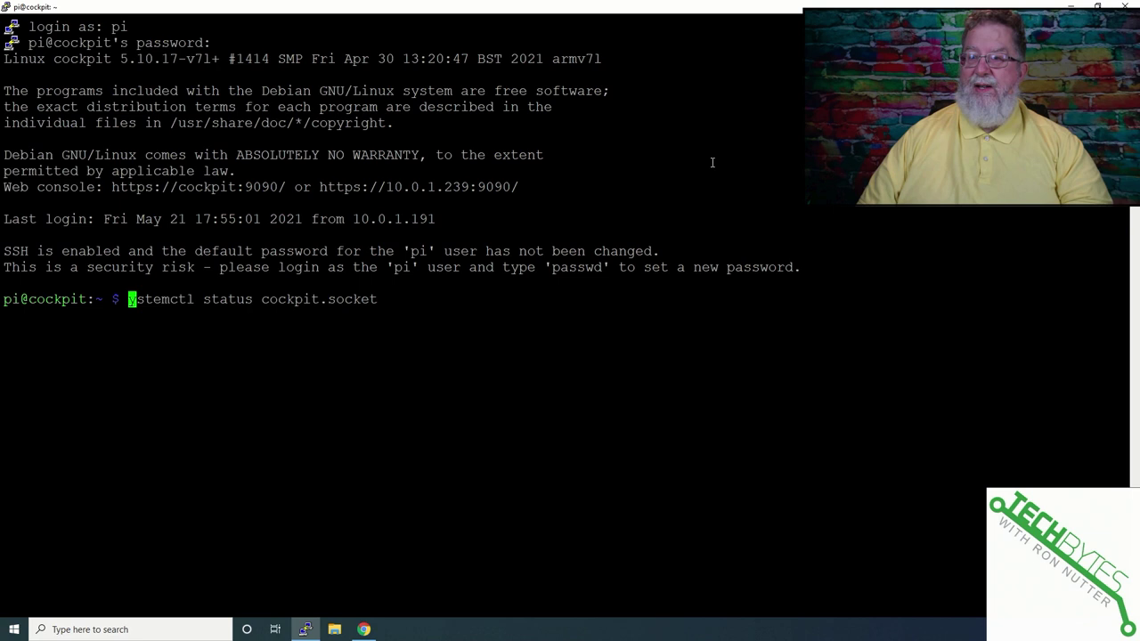
pyautogui.write('s')
pyautogui.press('Return')
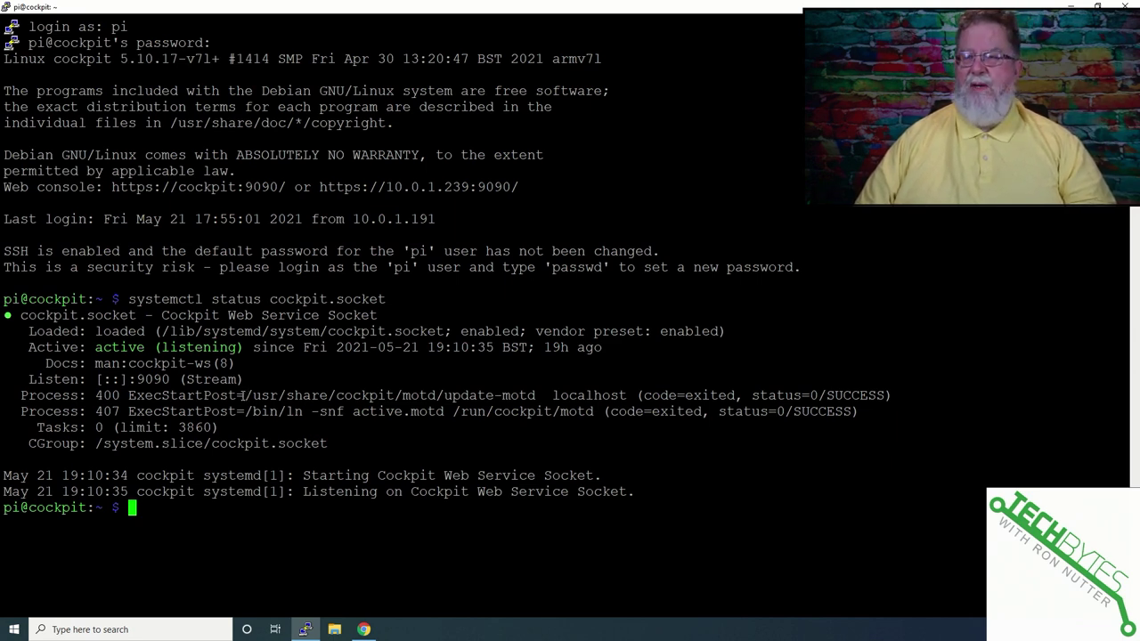
pyautogui.hotkey('alt', 'Tab')
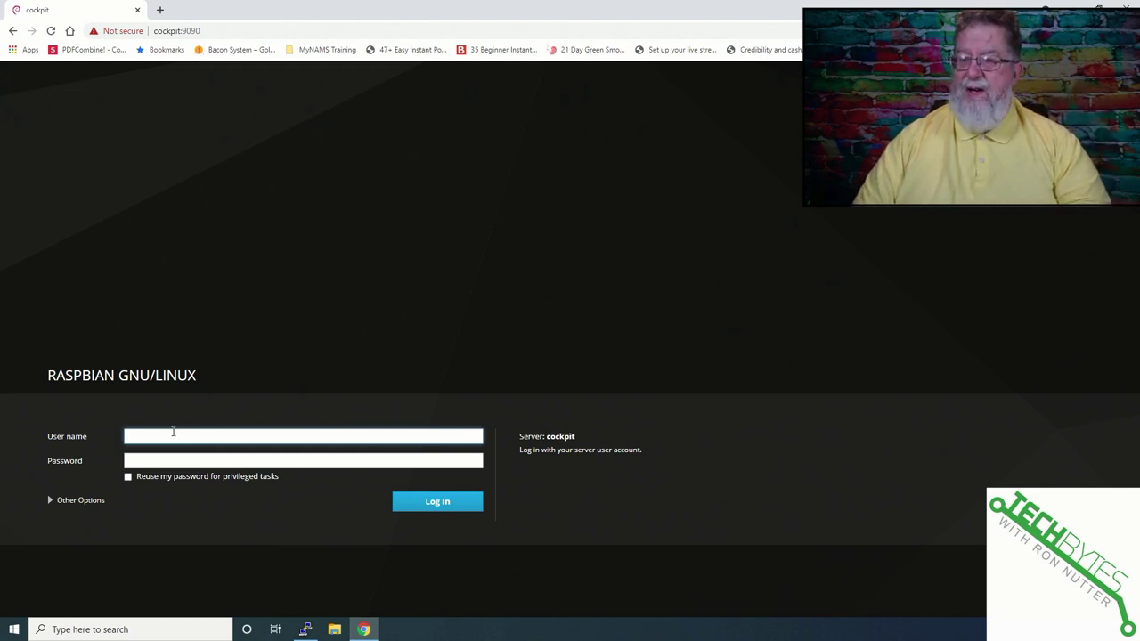
# - Log in to Cockpit with the Pi's user name and password, reusing the password for privileged tasks
pyautogui.write('i')
pyautogui.press('Tab')
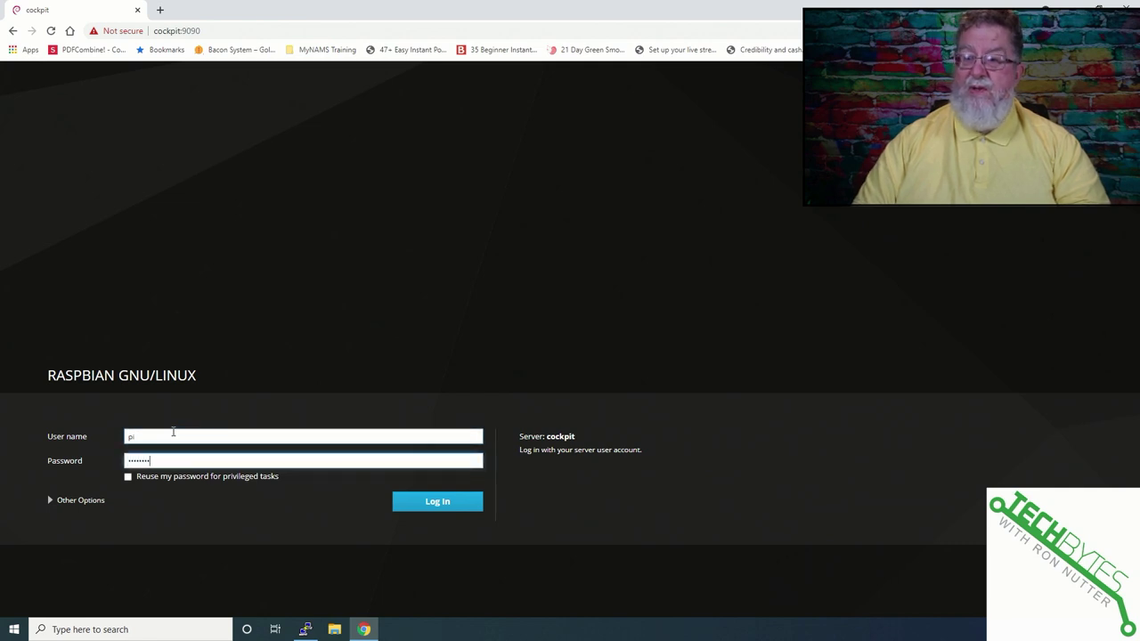
pyautogui.click(128, 478)
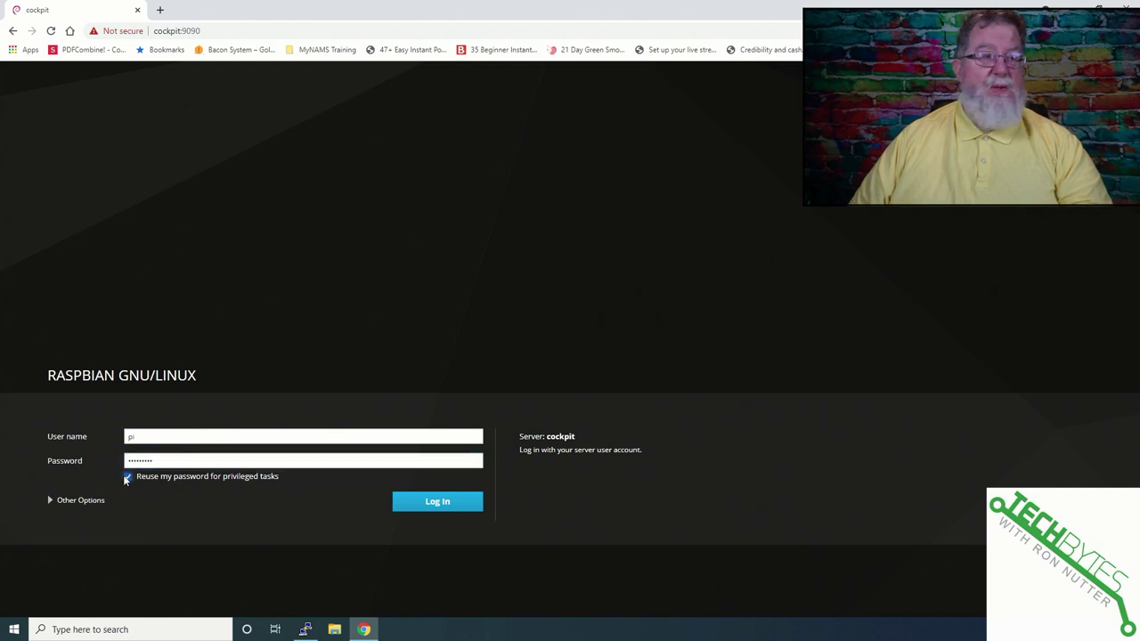
pyautogui.click(431, 504)
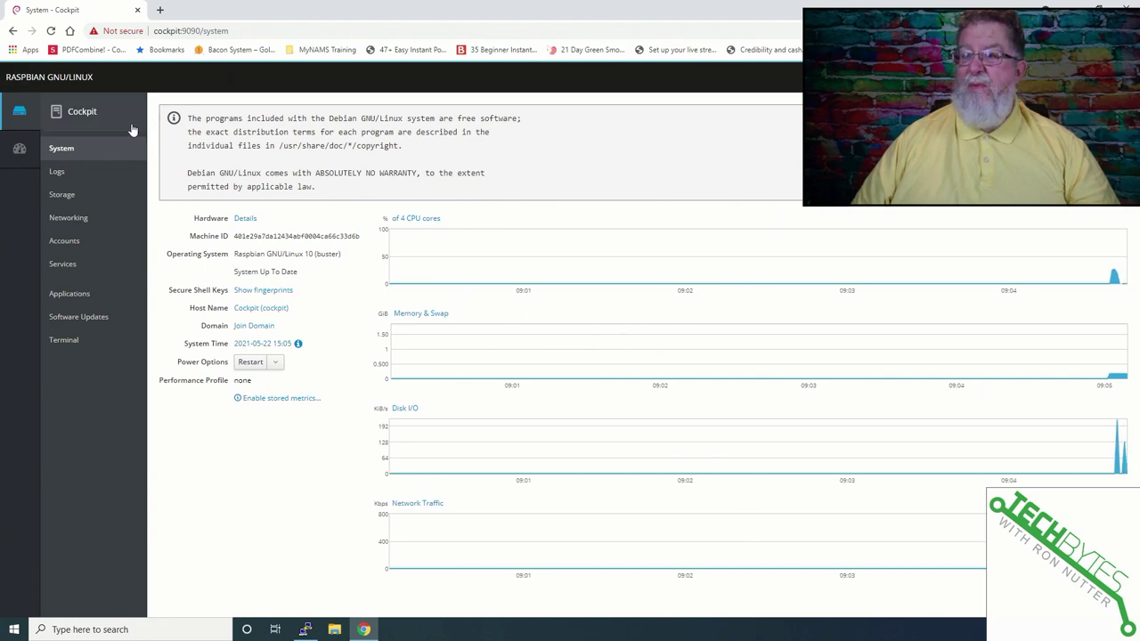
# - Browse the Logs (a wpa_supplicant entry) and Storage pages, ending on Networking with eth0 and wlan0
pyautogui.click(59, 174)
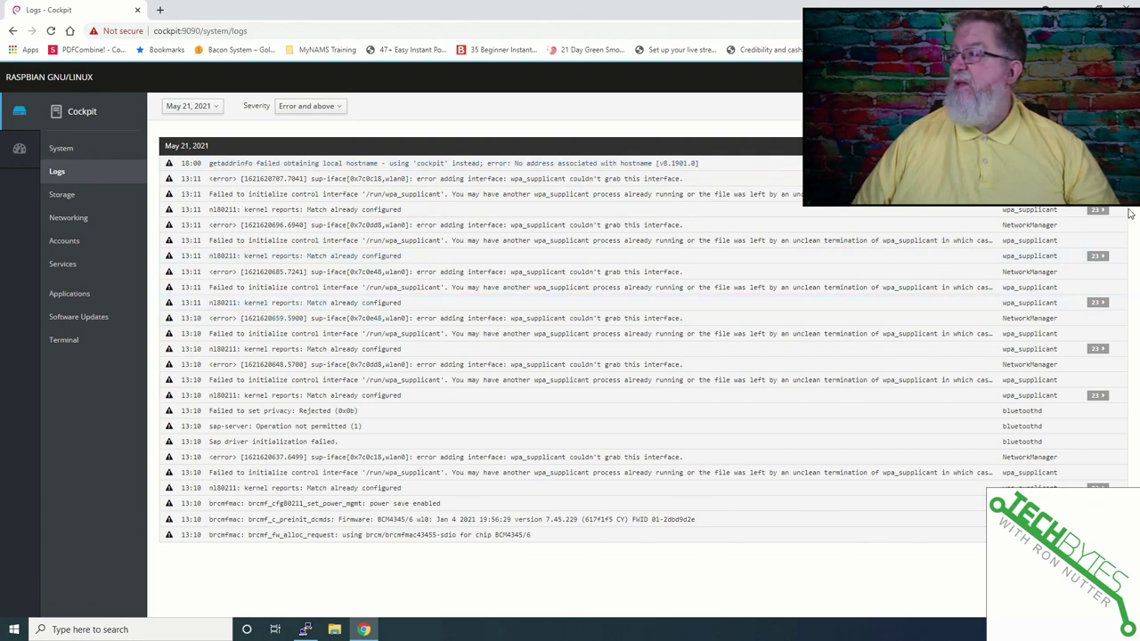
pyautogui.click(1099, 212)
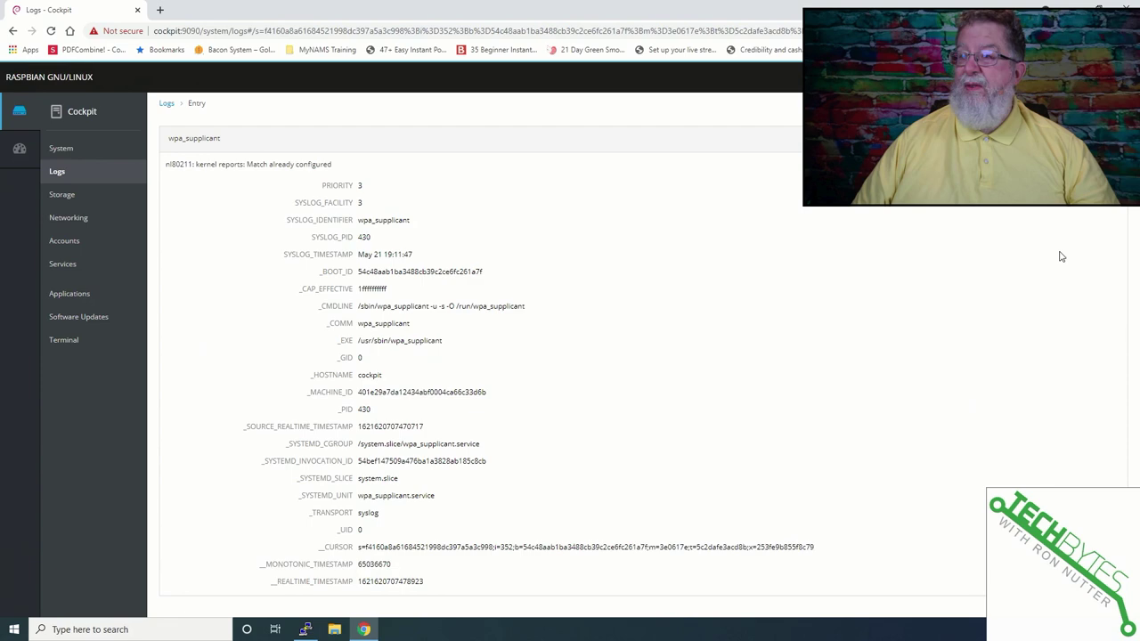
pyautogui.click(167, 104)
pyautogui.click(62, 194)
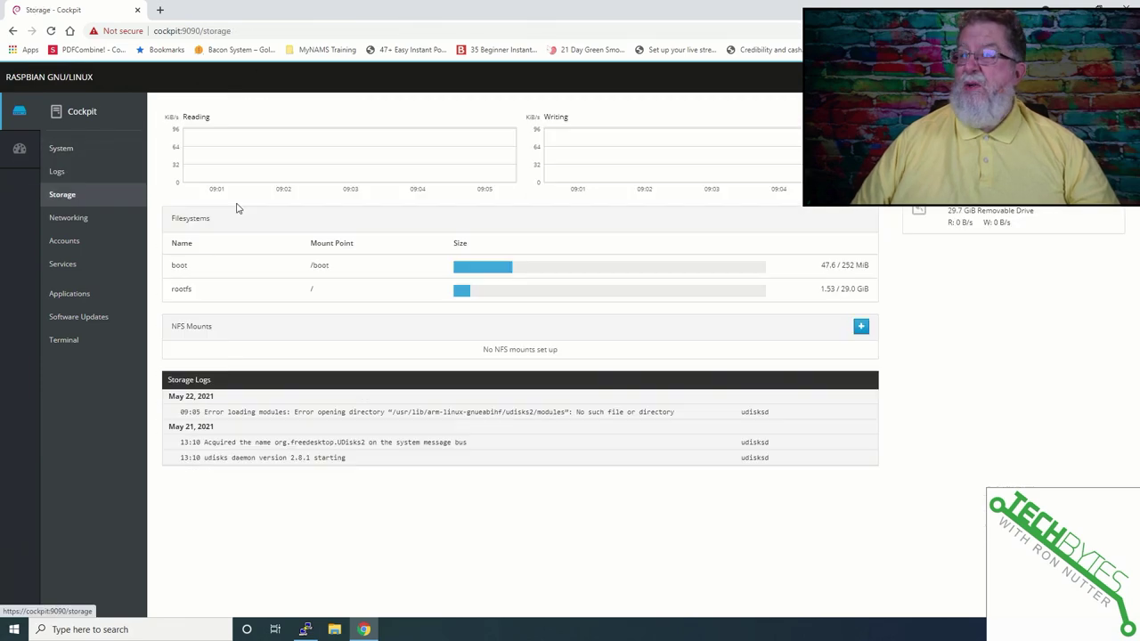
pyautogui.moveTo(270, 210); pyautogui.dragTo(440, 255)
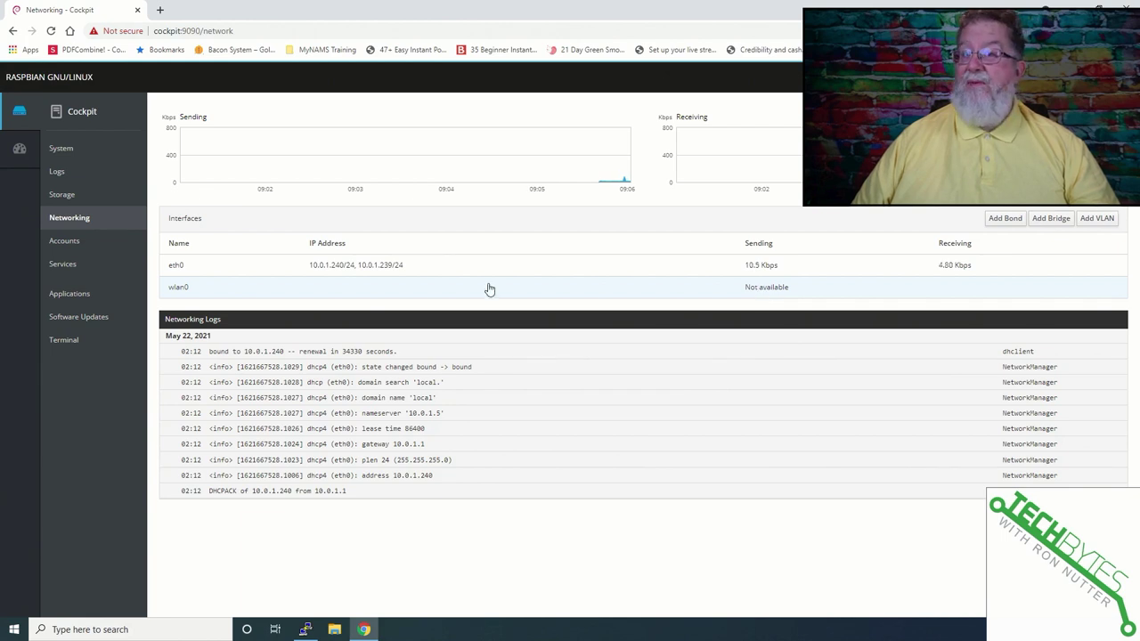
# - Tour Accounts, Services (cron.service details) and Applications, then confirm Software Updates shows the system up to date
pyautogui.click(65, 241)
pyautogui.click(67, 263)
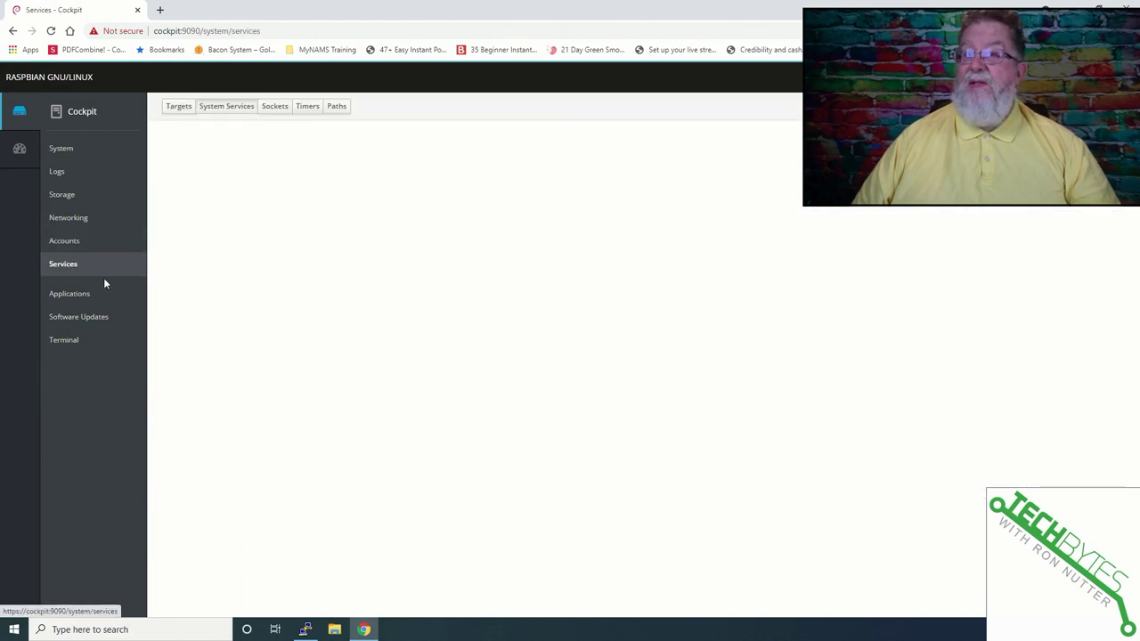
pyautogui.click(360, 278)
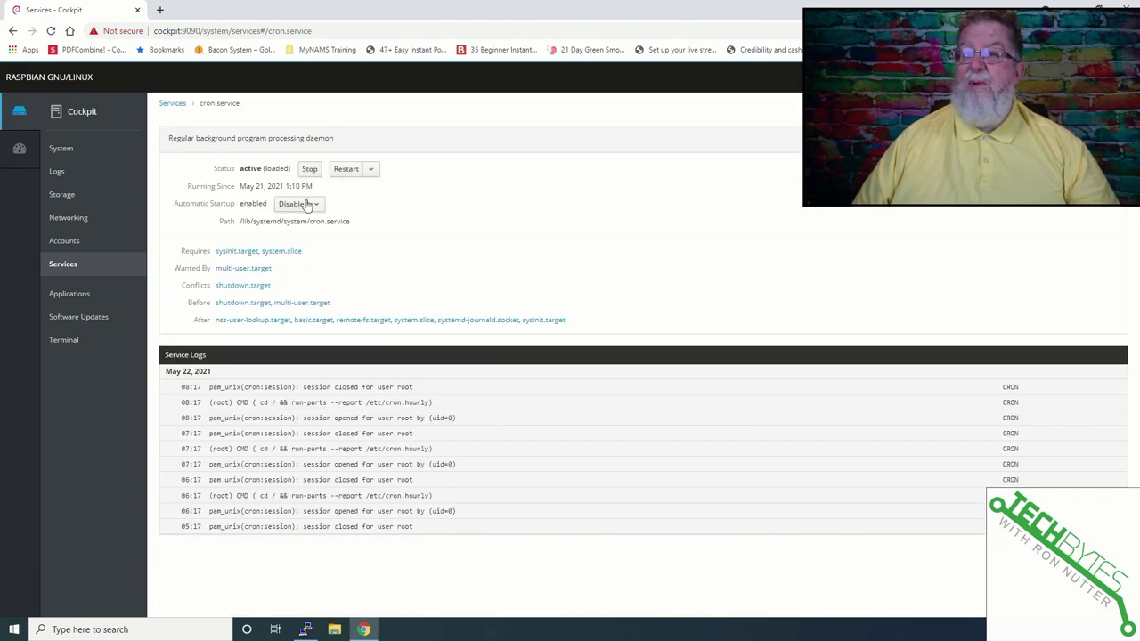
pyautogui.click(77, 303)
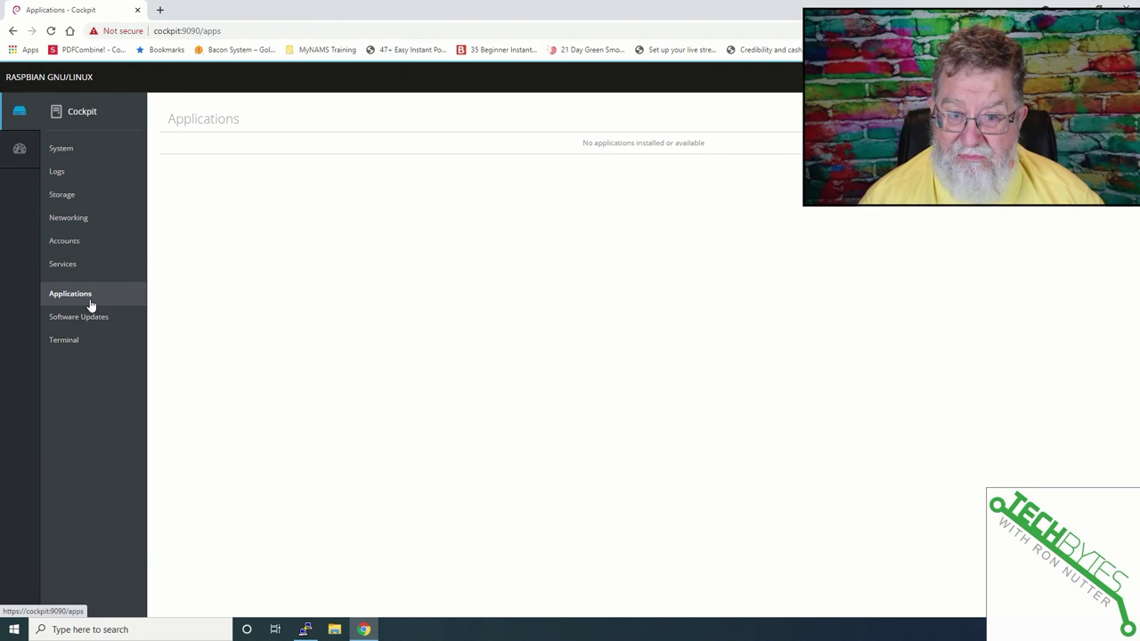
pyautogui.click(99, 321)
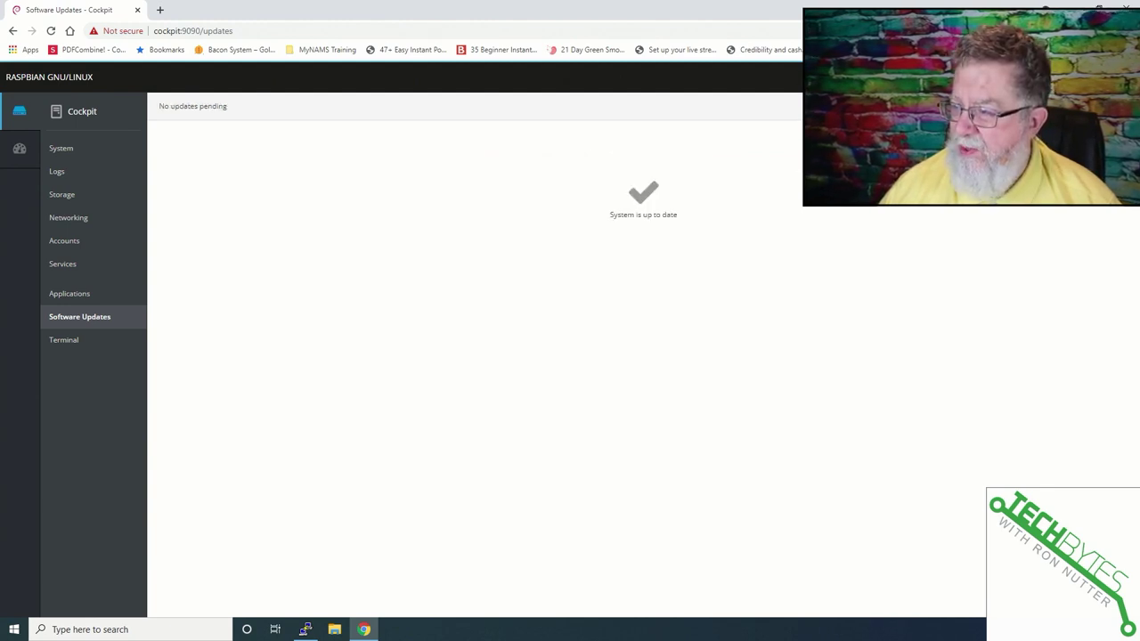
# - Visit the web Terminal page, then go back to Applications, which lists no applications
pyautogui.click(56, 346)
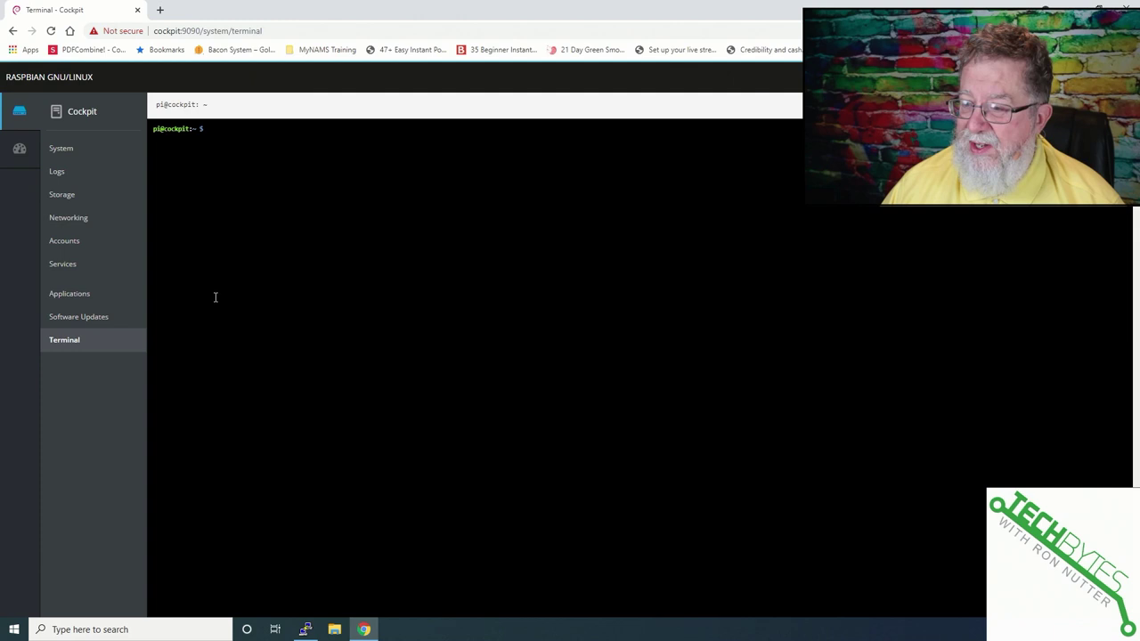
pyautogui.click(77, 297)
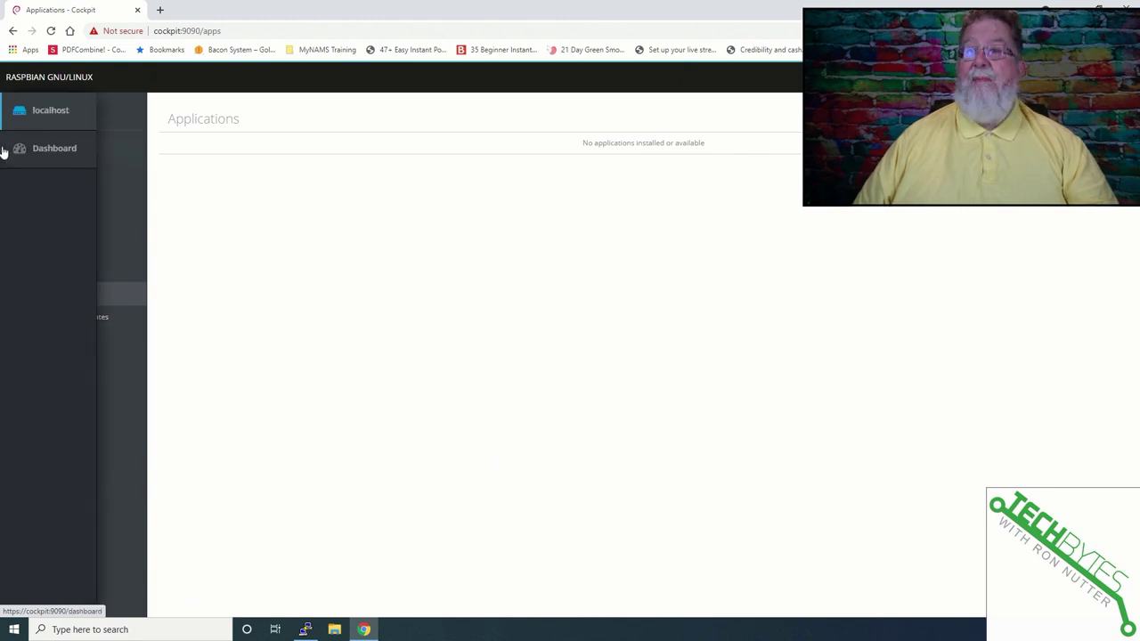
# - Review the Dashboard's CPU, Memory, Network and Disk I/O graphs, then return to localhost's pages
pyautogui.click(38, 152)
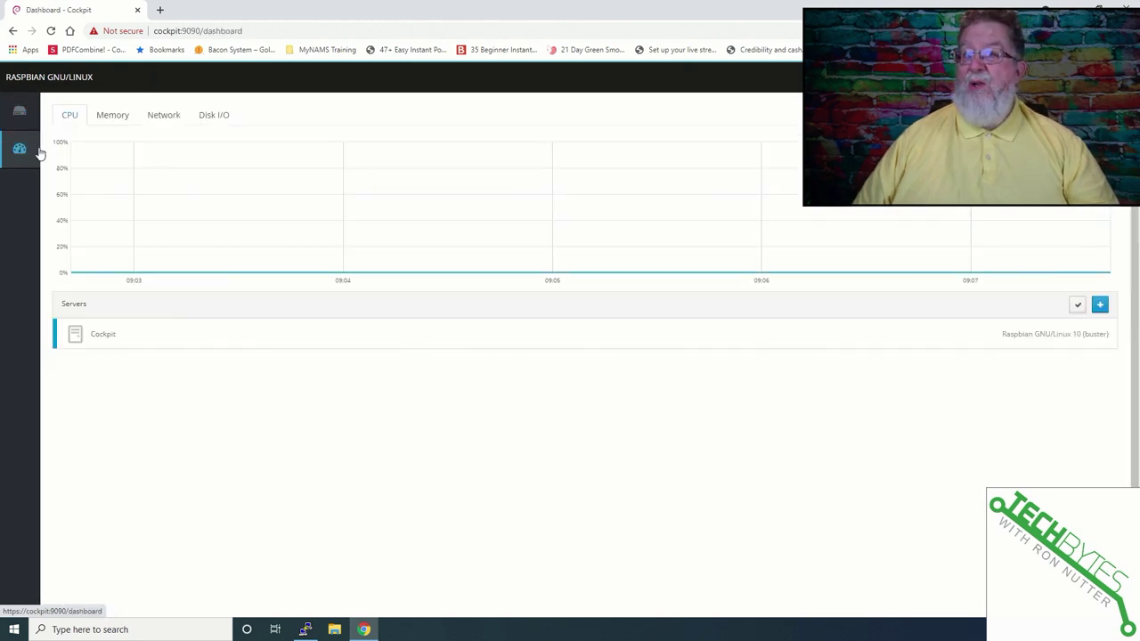
pyautogui.click(123, 116)
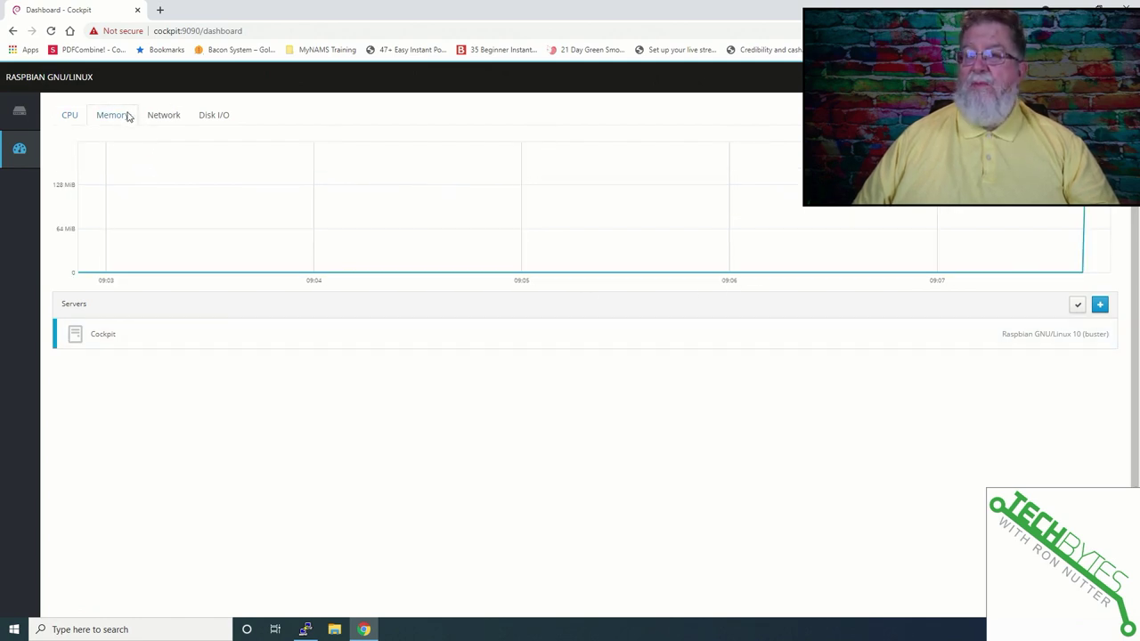
pyautogui.click(163, 117)
pyautogui.click(124, 117)
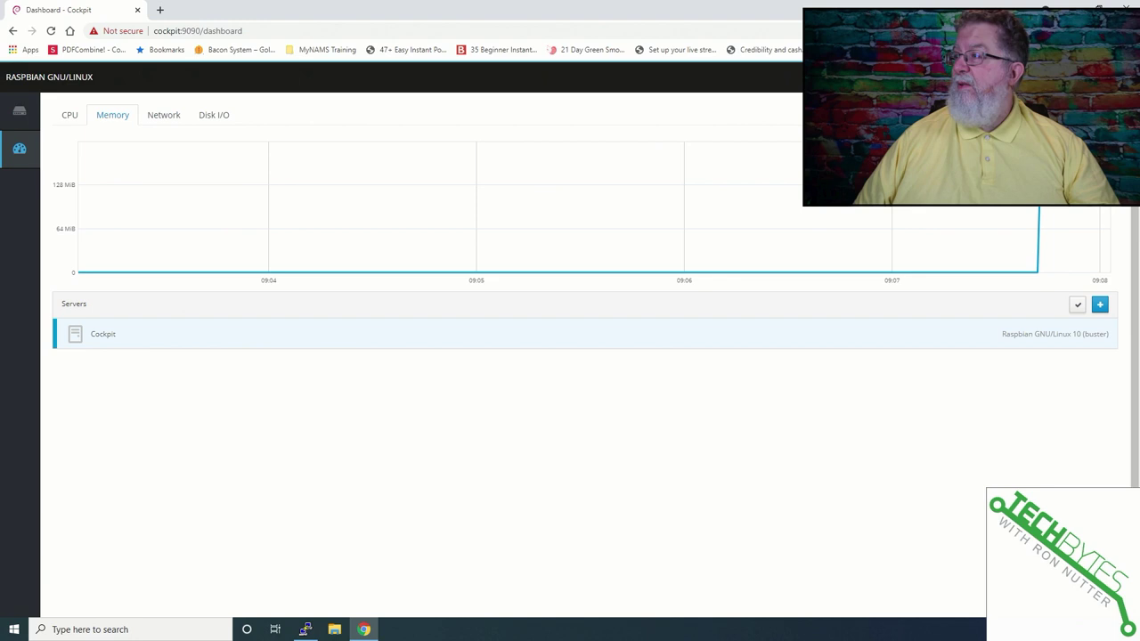
pyautogui.click(162, 116)
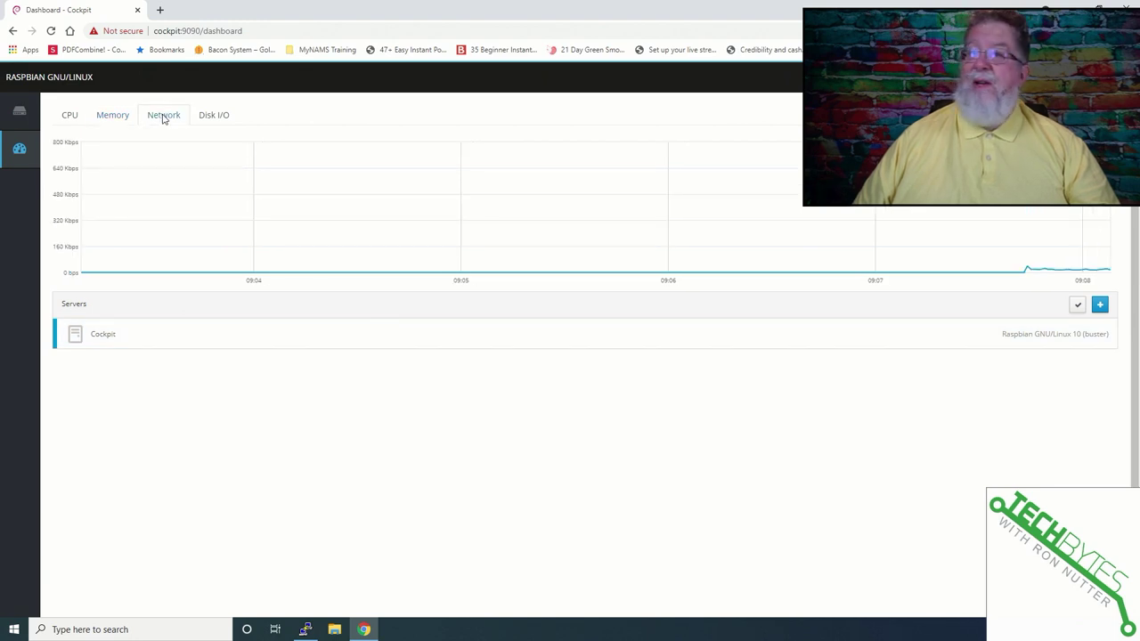
pyautogui.click(219, 123)
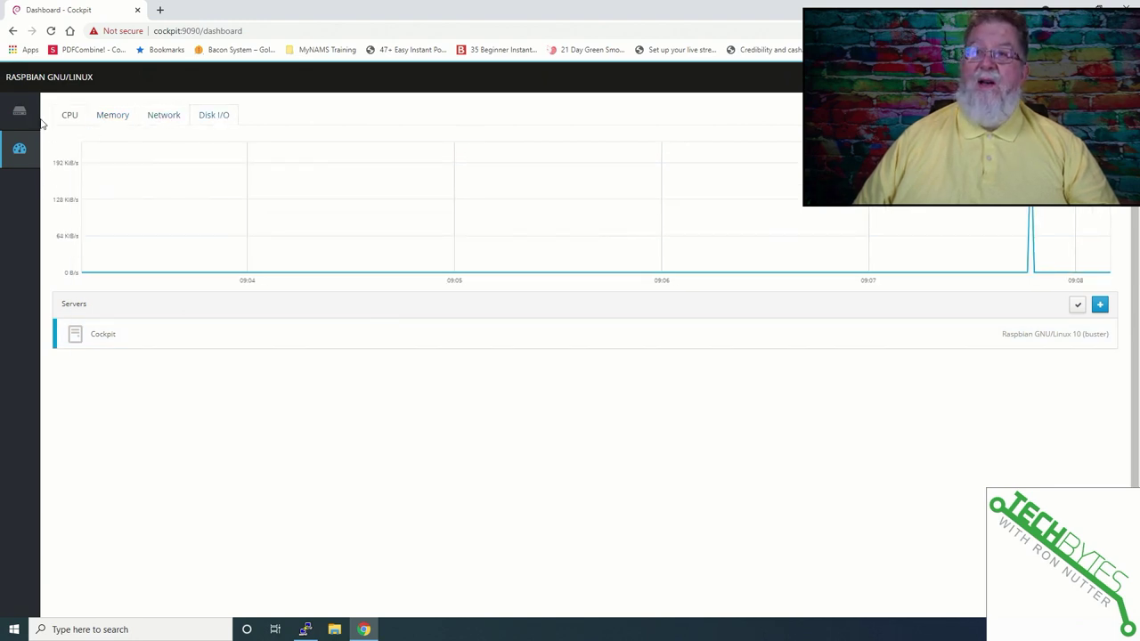
pyautogui.moveTo(20, 116)
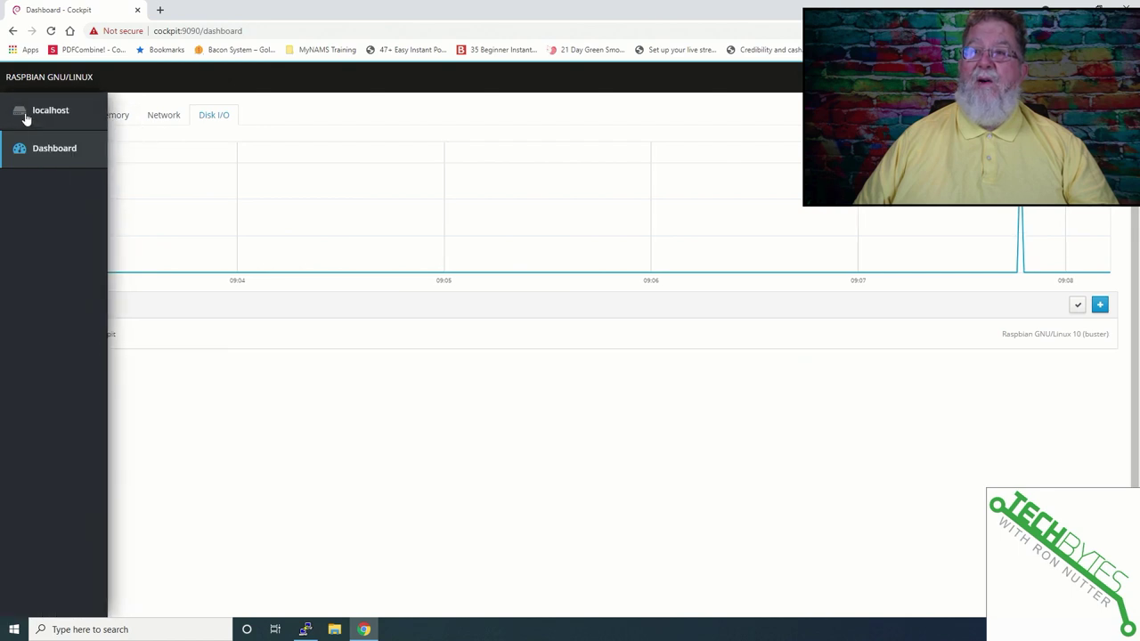
pyautogui.click(25, 117)
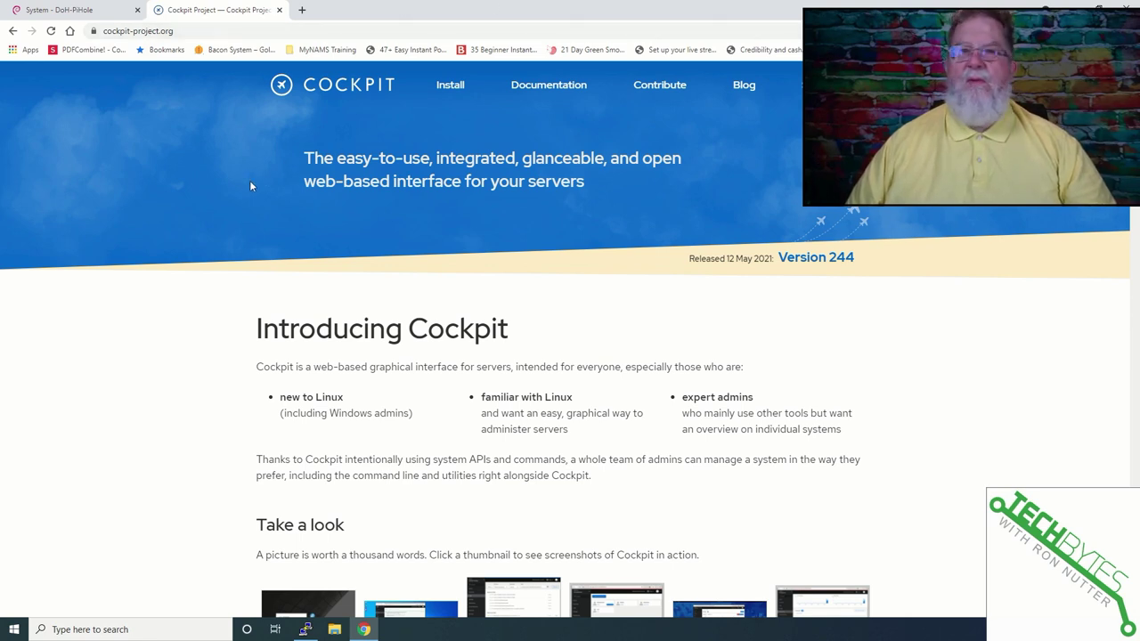
# - On cockpit-project.org, follow the Extendable section's link to the list of optional and third-party applications
pyautogui.scroll(-3, 255, 187)
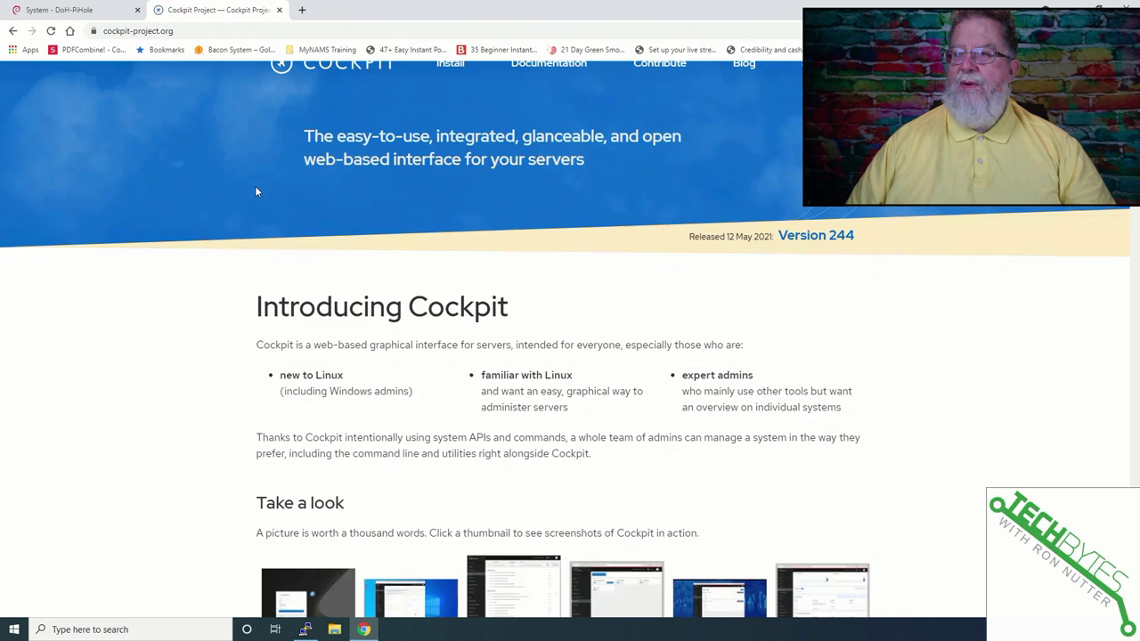
pyautogui.scroll(-2, 436, 245)
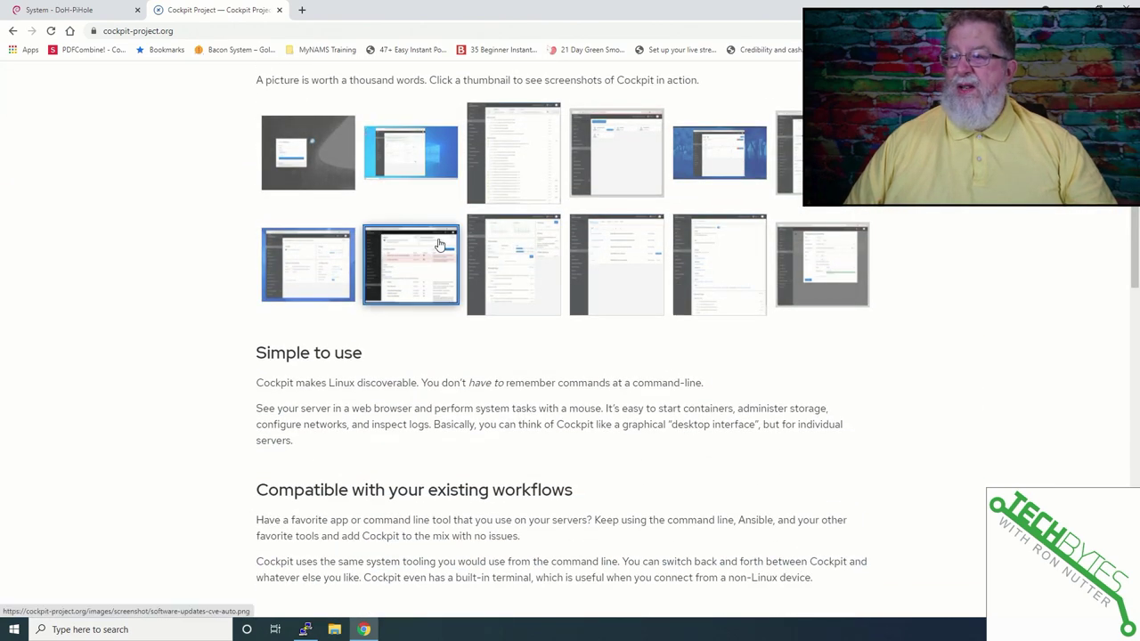
pyautogui.scroll(-4, 437, 243)
pyautogui.scroll(-1, 437, 244)
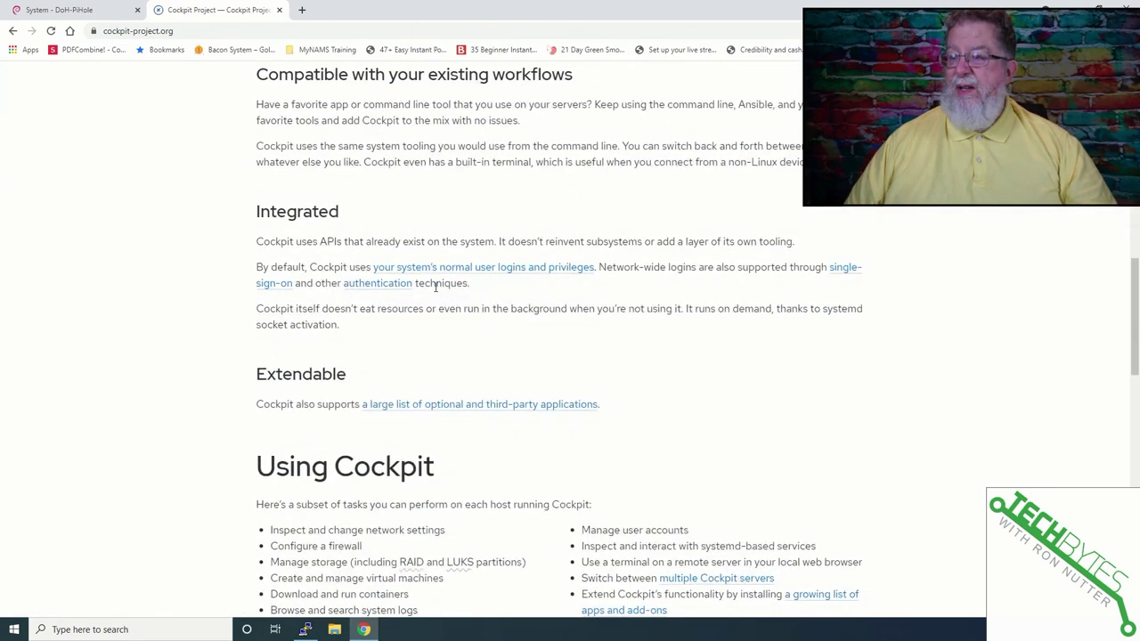
pyautogui.click(433, 405)
pyautogui.scroll(-2, 423, 406)
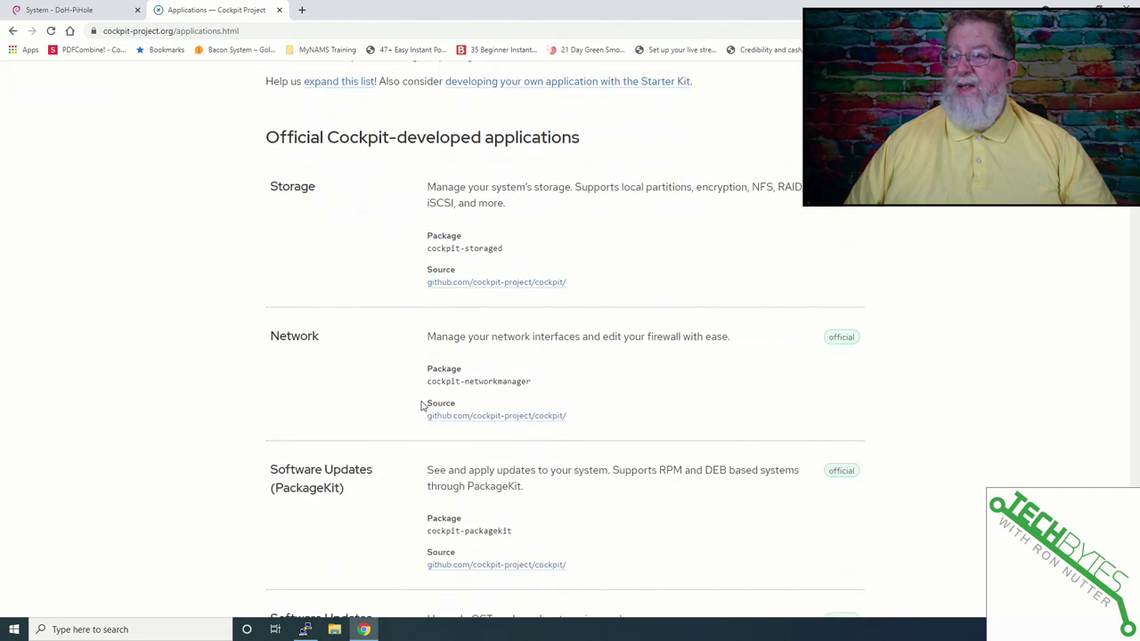
pyautogui.scroll(-4, 422, 405)
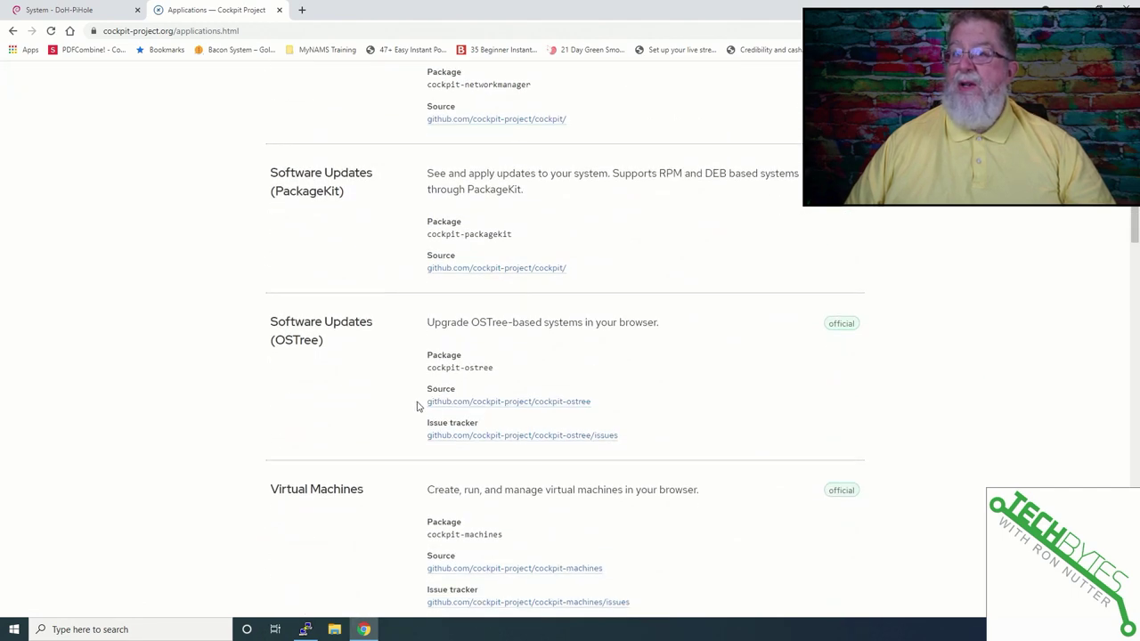
pyautogui.scroll(-4, 392, 312)
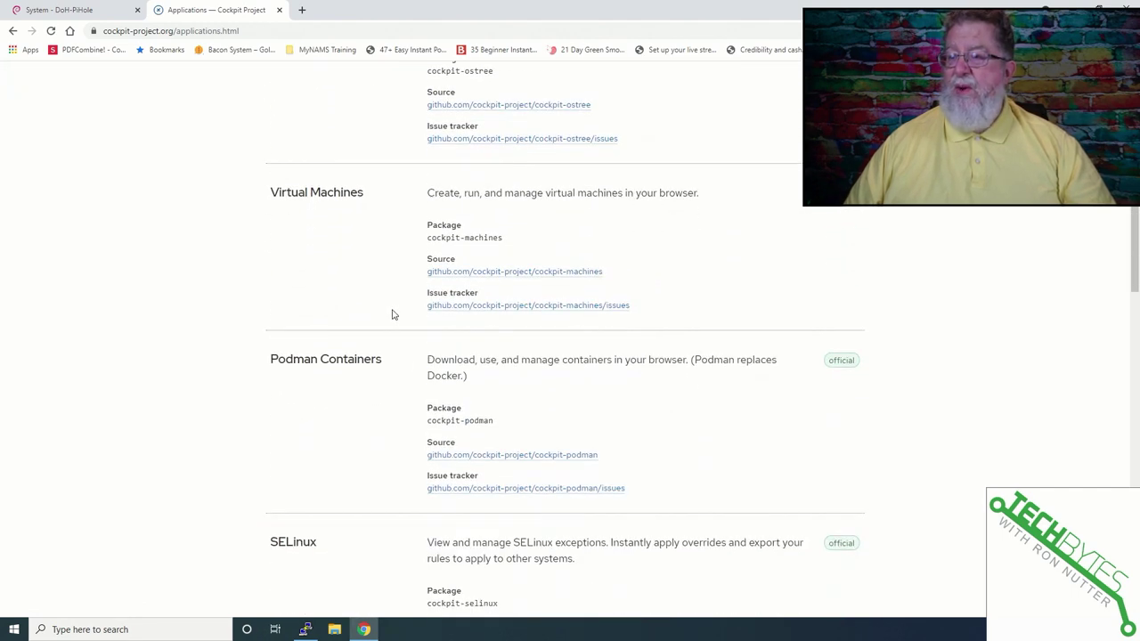
pyautogui.scroll(-2, 392, 314)
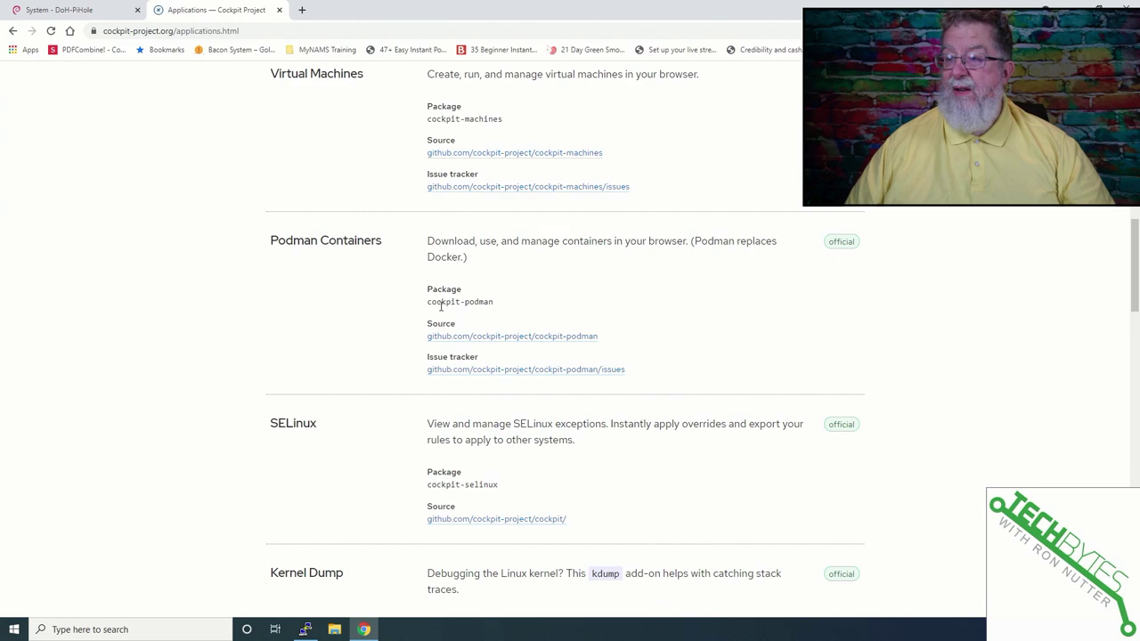
pyautogui.scroll(-4, 408, 314)
pyautogui.scroll(-6, 408, 314)
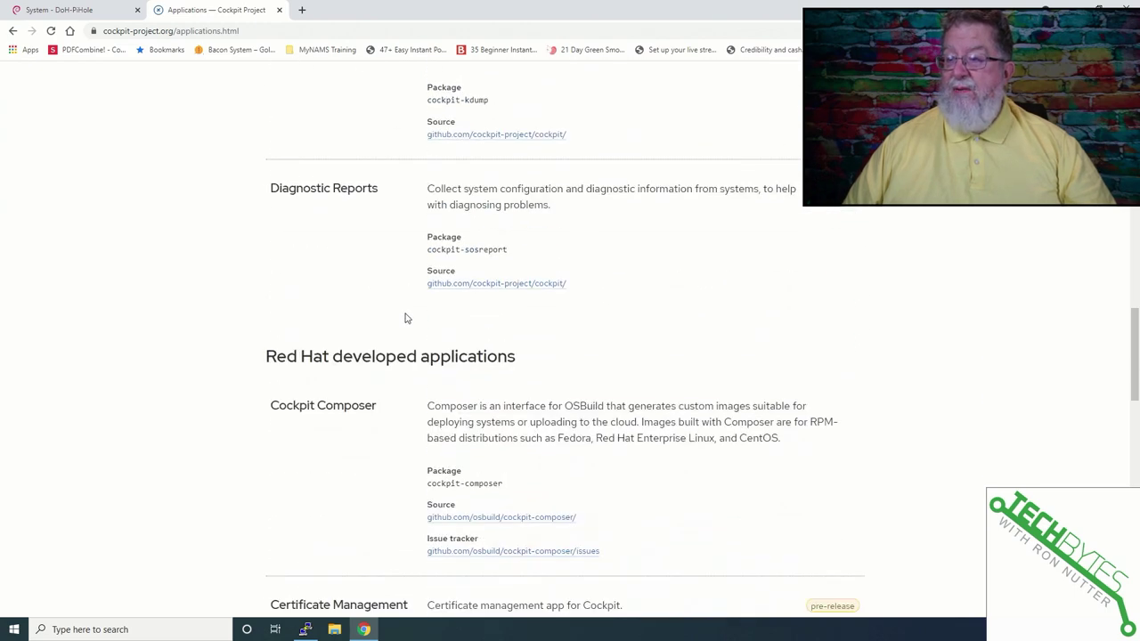
pyautogui.scroll(2, 403, 318)
pyautogui.scroll(3, 402, 318)
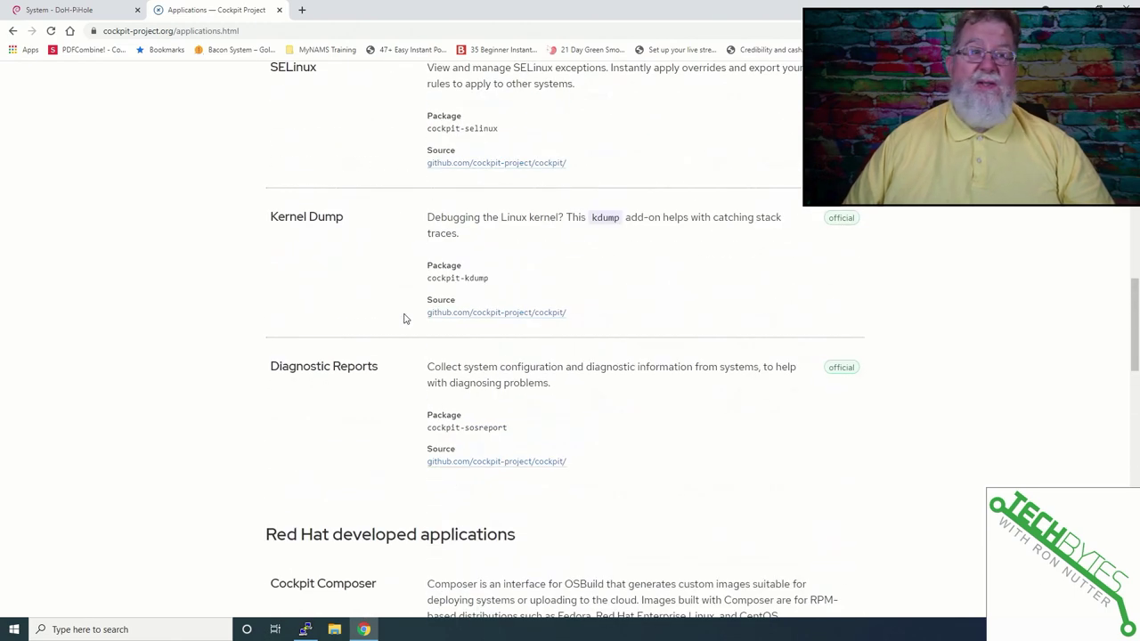
pyautogui.scroll(11, 403, 321)
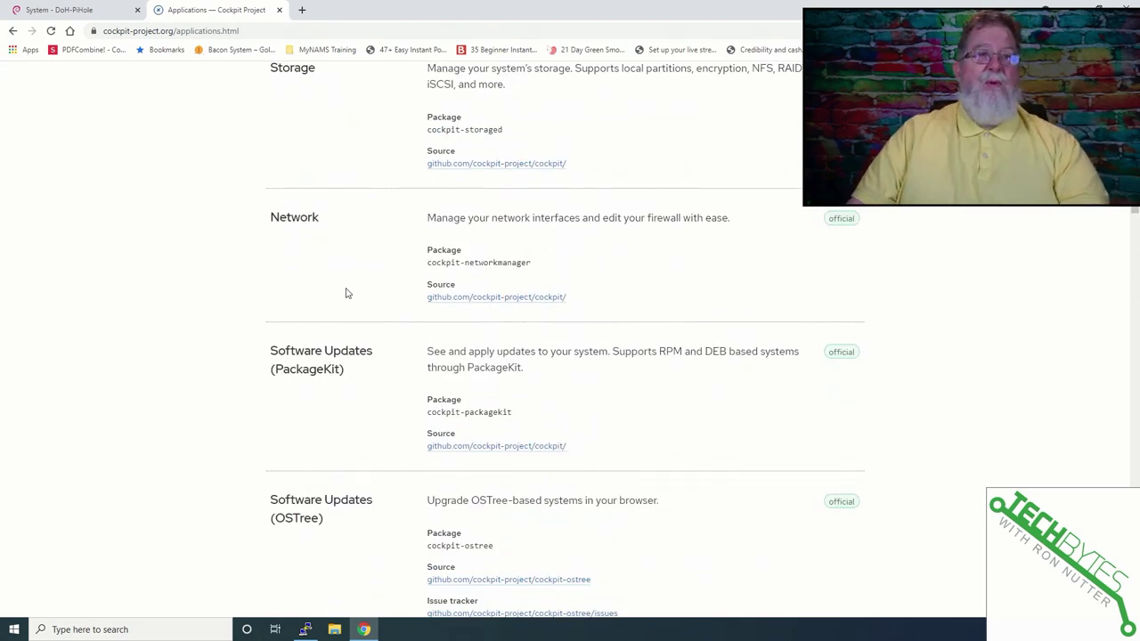
pyautogui.scroll(3, 397, 321)
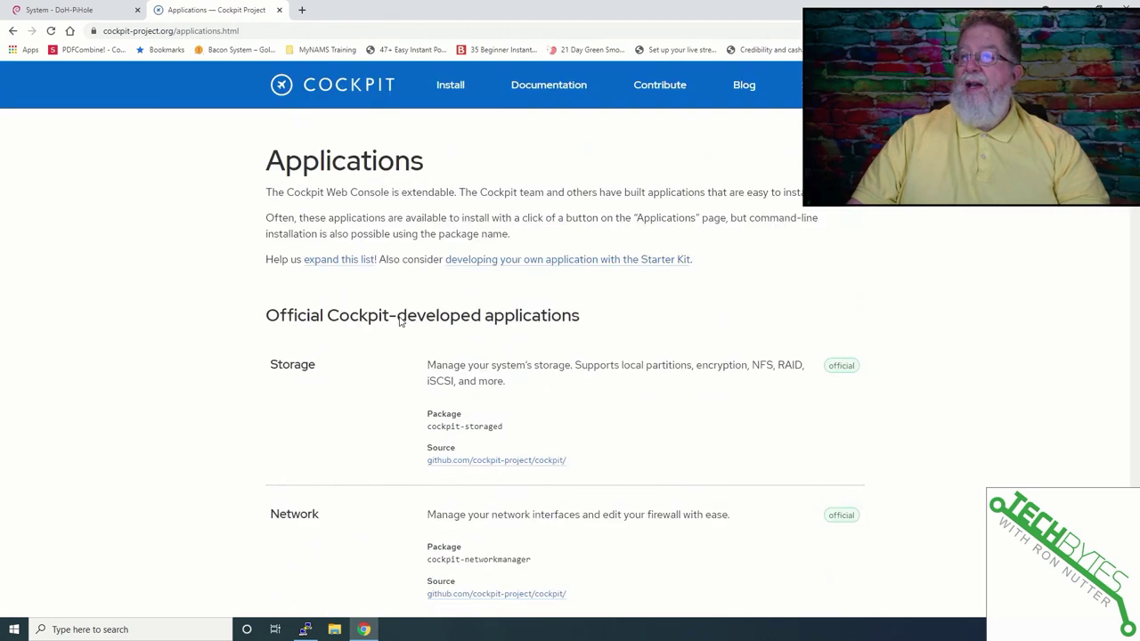